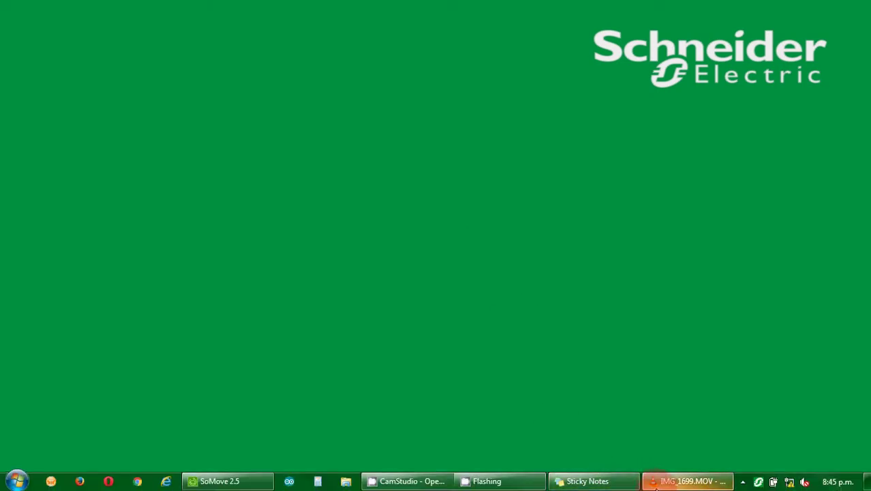
- Play the keypad video IMG_1699.MOV in VLC toward the drive's Ethernet IP settings
{"action": "left_click", "coordinate": [685, 481]}
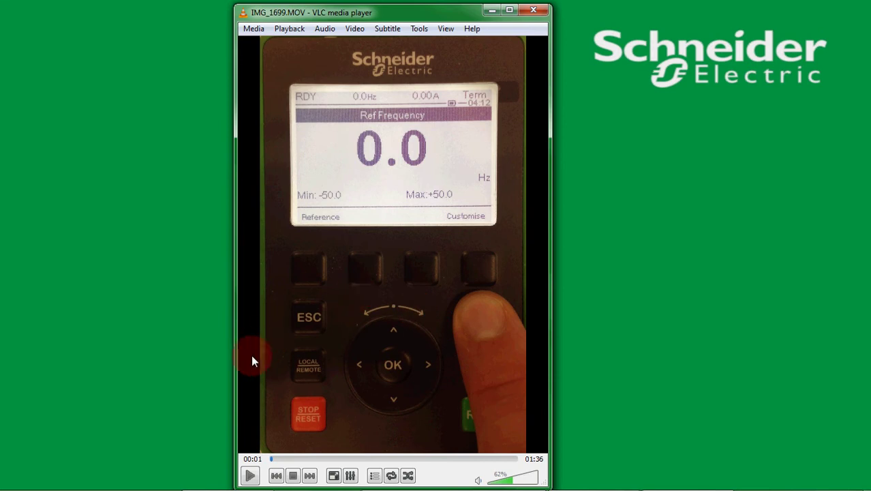
{"action": "left_click", "coordinate": [250, 477]}
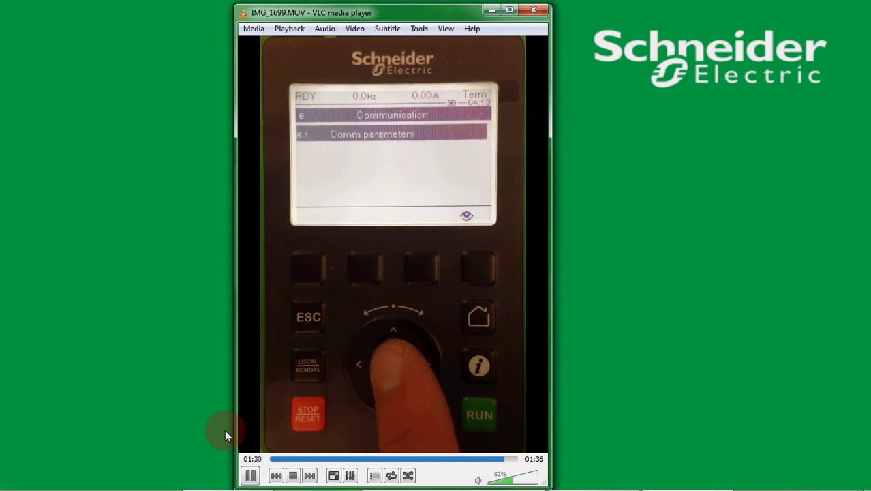
- Pause the video at 01:35 showing fixed IP 192.168.1.10, mask 255.255.255.0
{"action": "left_click", "coordinate": [250, 476]}
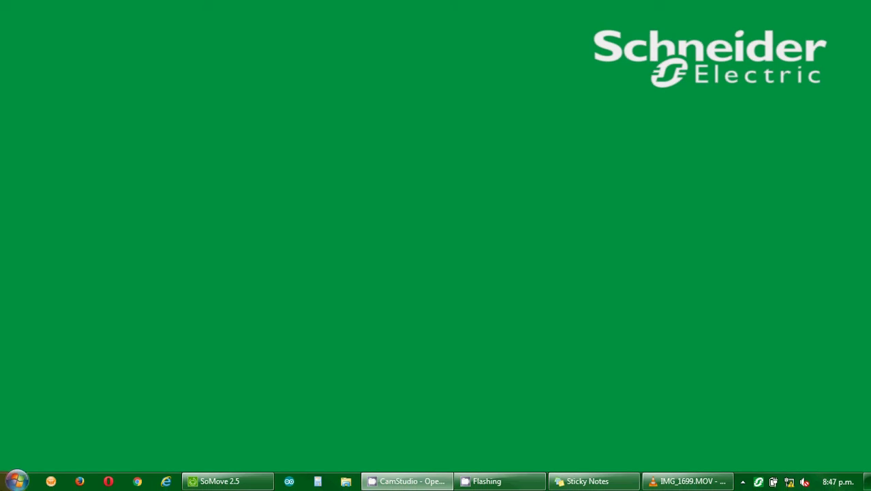
- Go from the Start menu through Control Panel to the Network and Sharing Center
{"action": "left_click", "coordinate": [16, 483]}
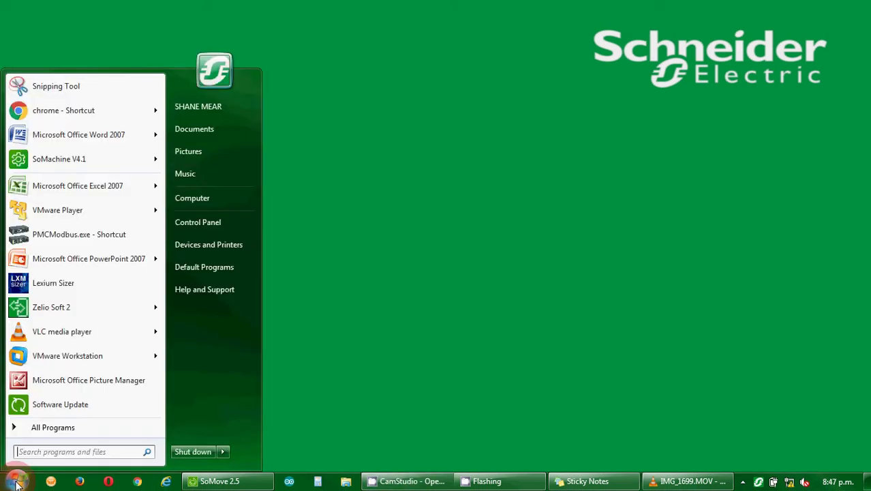
{"action": "left_click", "coordinate": [198, 222]}
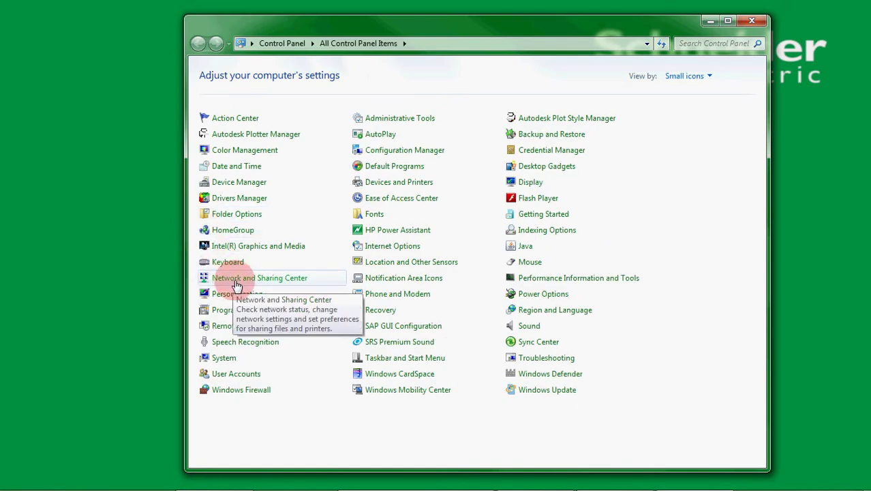
{"action": "left_click", "coordinate": [236, 282]}
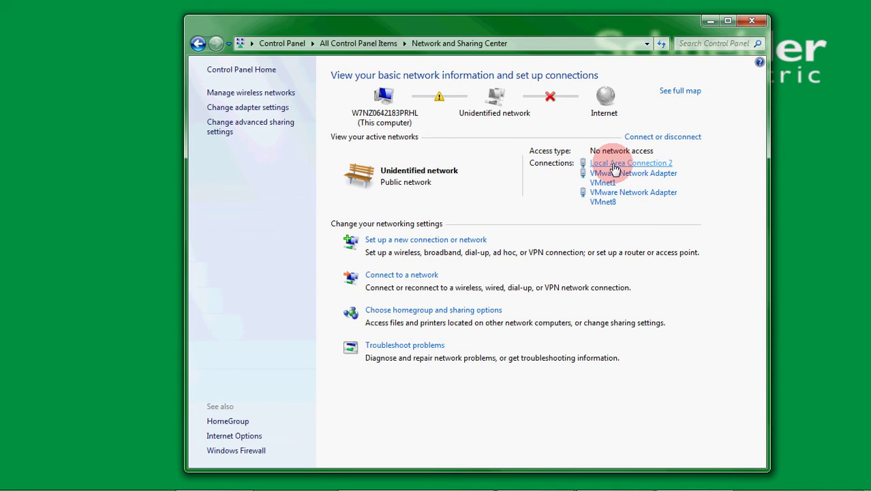
- Set Local Area Connection 2's IPv4 to a manual address, checking the drive's IP in the video
{"action": "left_click", "coordinate": [348, 350]}
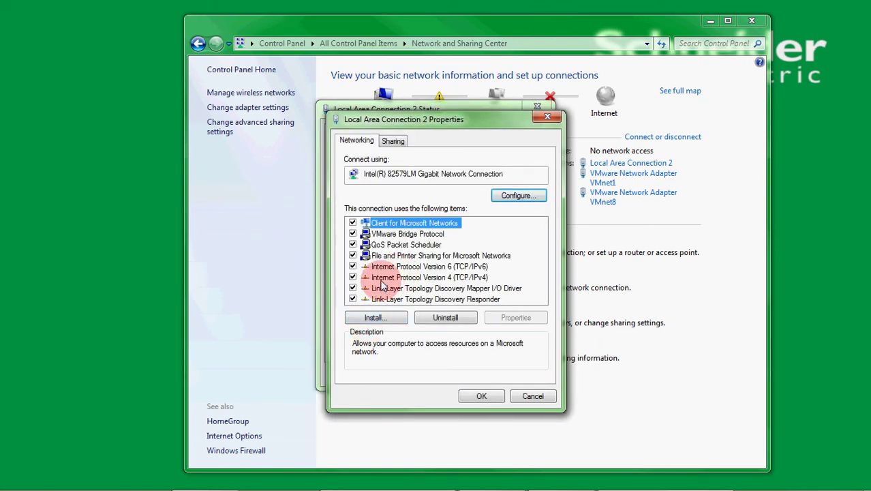
{"action": "double_click", "coordinate": [436, 277]}
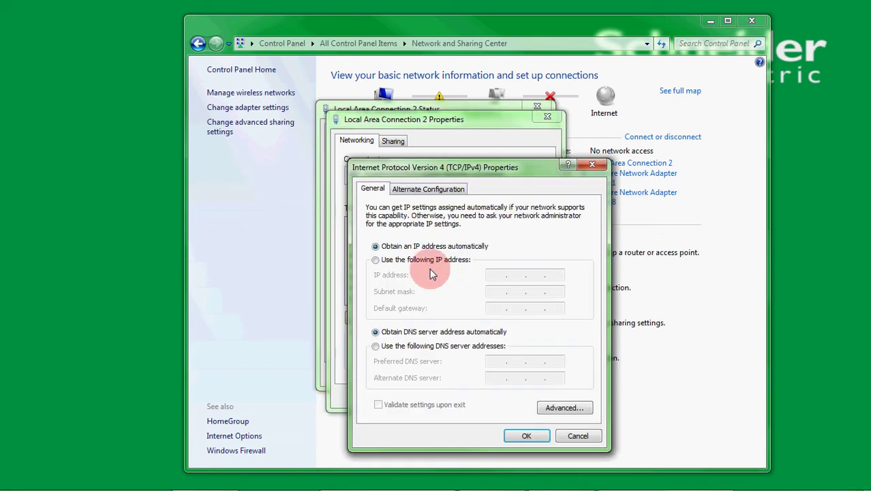
{"action": "left_click", "coordinate": [423, 262]}
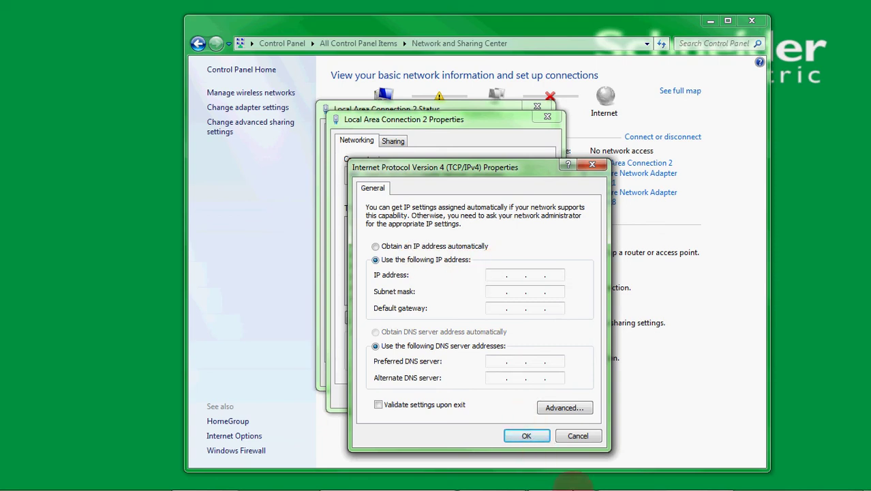
{"action": "left_click", "coordinate": [563, 487]}
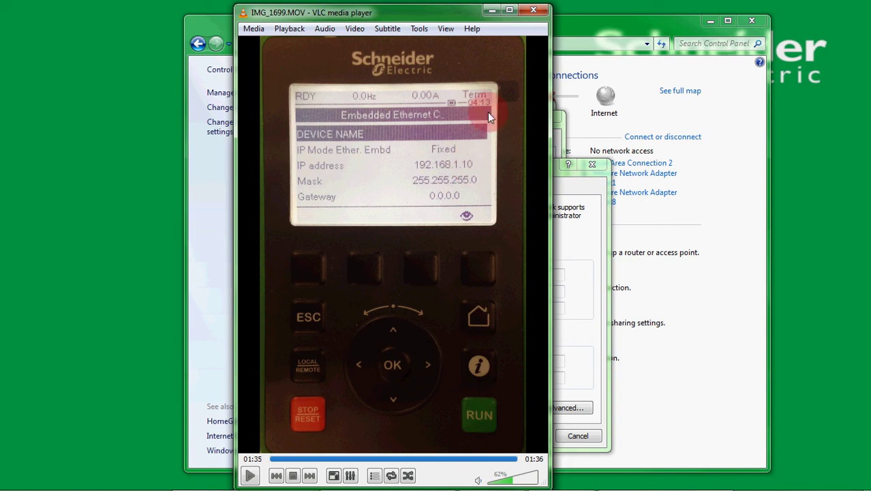
{"action": "left_click", "coordinate": [492, 9]}
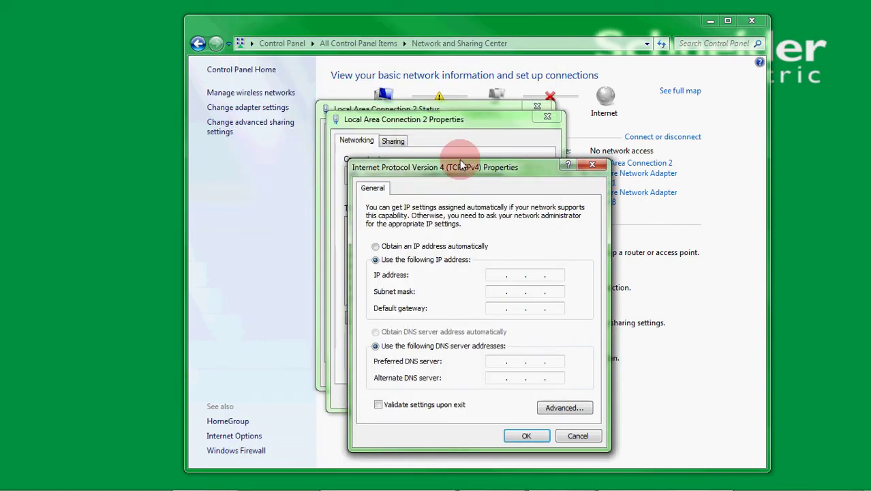
- Assign Local Area Connection 2 IP 192.168.1.1 with mask 255.255.255.0 and save it
{"action": "left_click", "coordinate": [492, 276]}
{"action": "type", "text": "192.16"}
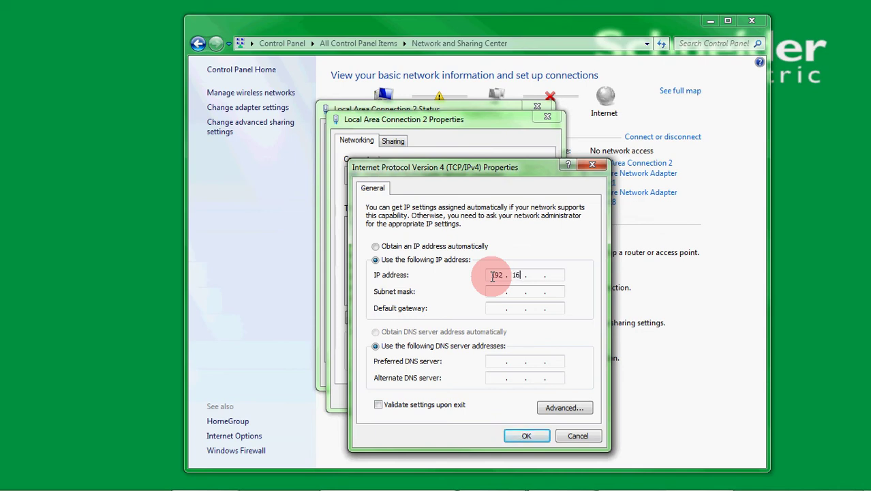
{"action": "type", "text": "8.1."}
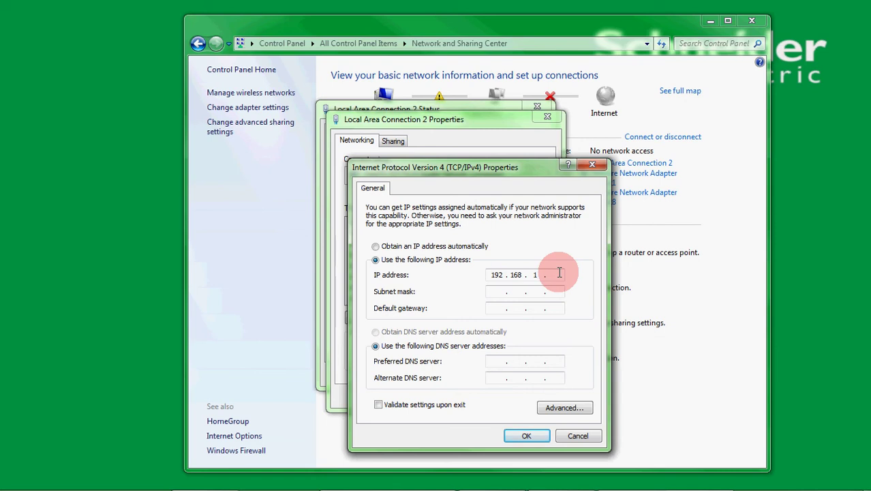
{"action": "type", "text": "1"}
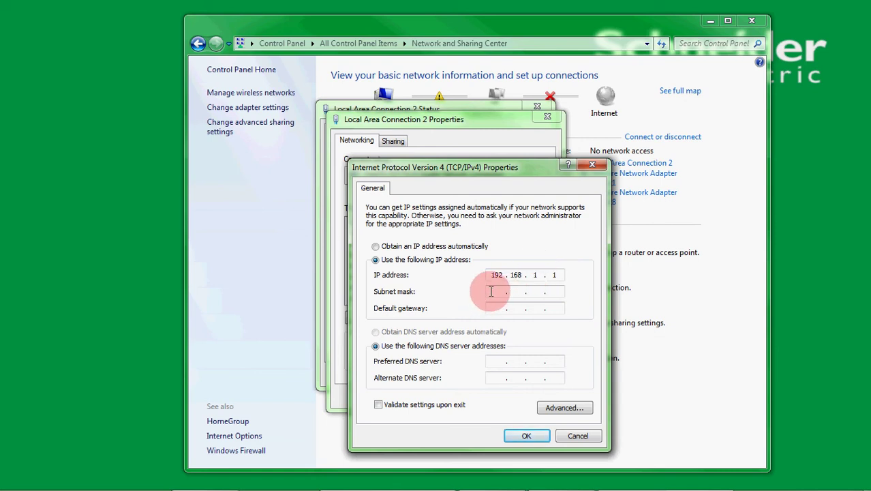
{"action": "left_click", "coordinate": [491, 291]}
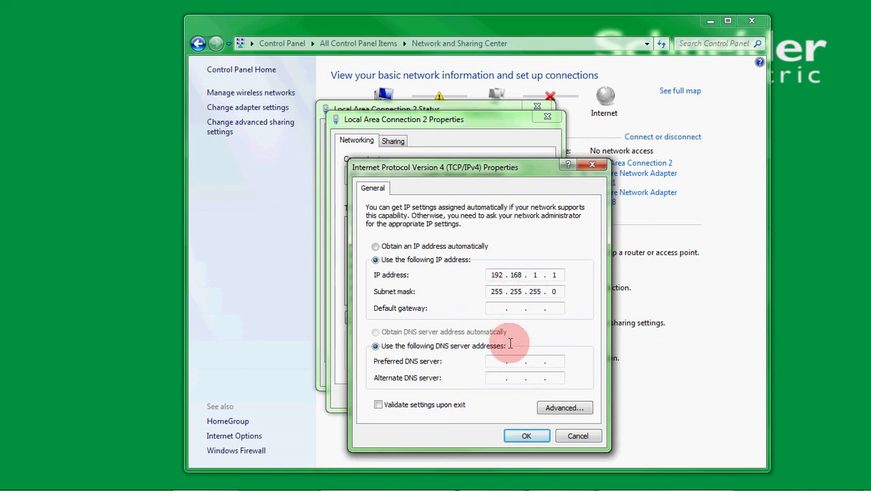
{"action": "left_click", "coordinate": [520, 436]}
{"action": "left_click", "coordinate": [473, 395]}
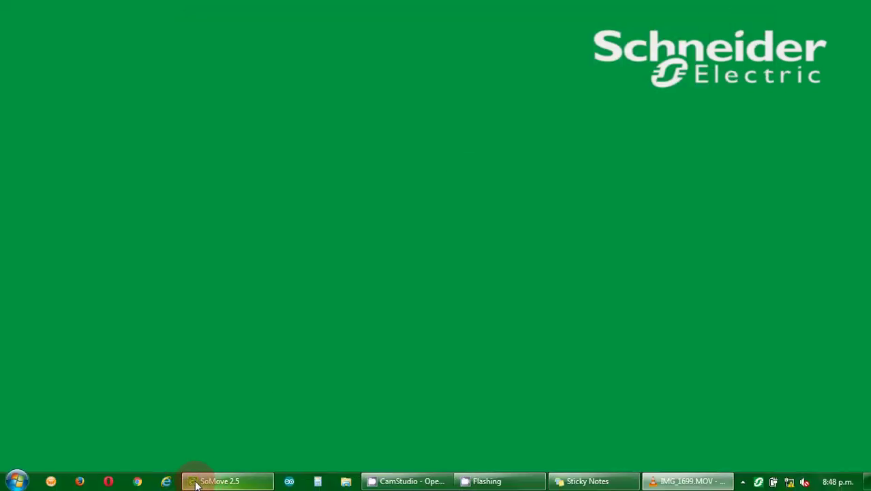
- Restore SoMove and start Edit Connection with Modbus TCP as the protocol
{"action": "left_click", "coordinate": [202, 484]}
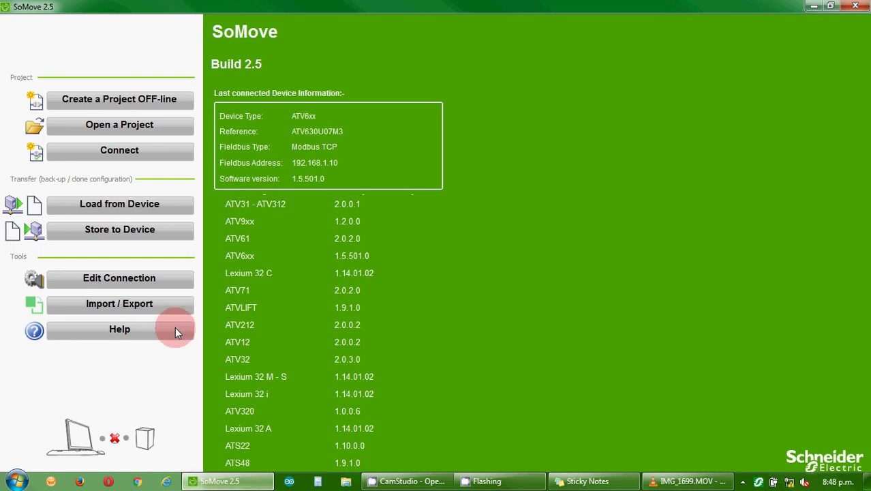
{"action": "left_click", "coordinate": [163, 277]}
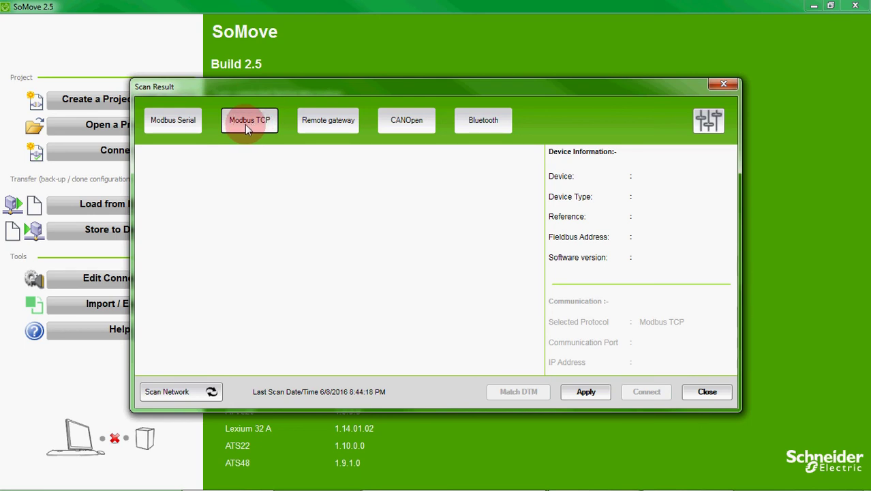
- In the advanced scan settings, enter target address 192.168.1.10 read from the keypad video
{"action": "left_click", "coordinate": [709, 121]}
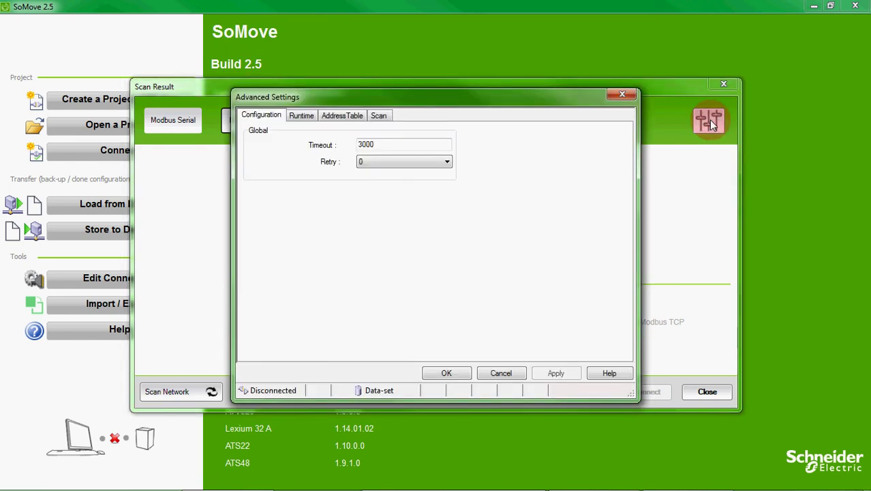
{"action": "left_click", "coordinate": [384, 116]}
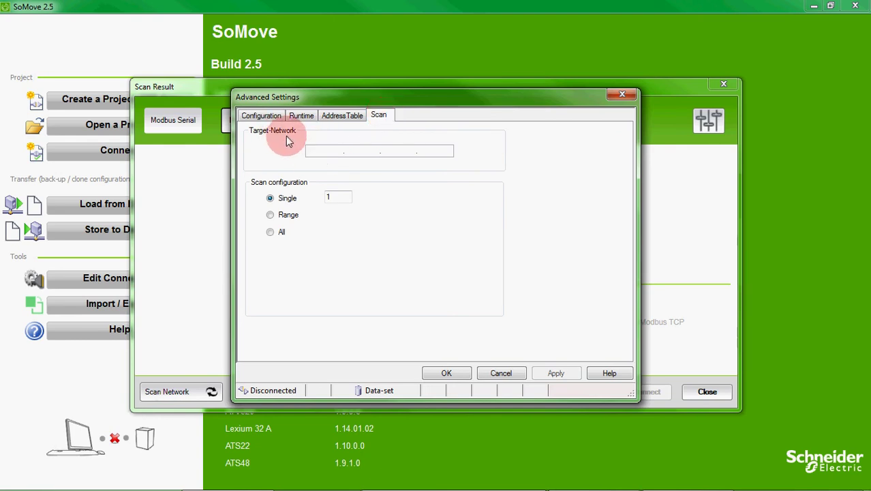
{"action": "left_click", "coordinate": [322, 151]}
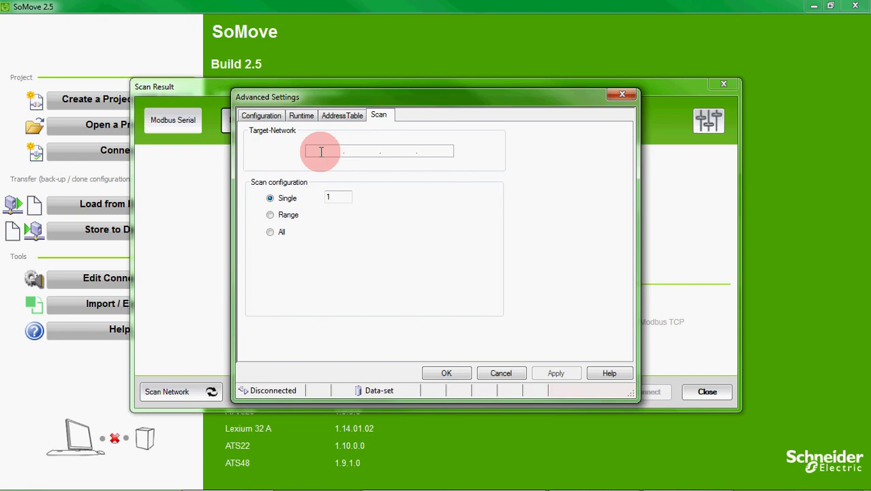
{"action": "mouse_move", "coordinate": [597, 482]}
{"action": "left_click", "coordinate": [675, 481]}
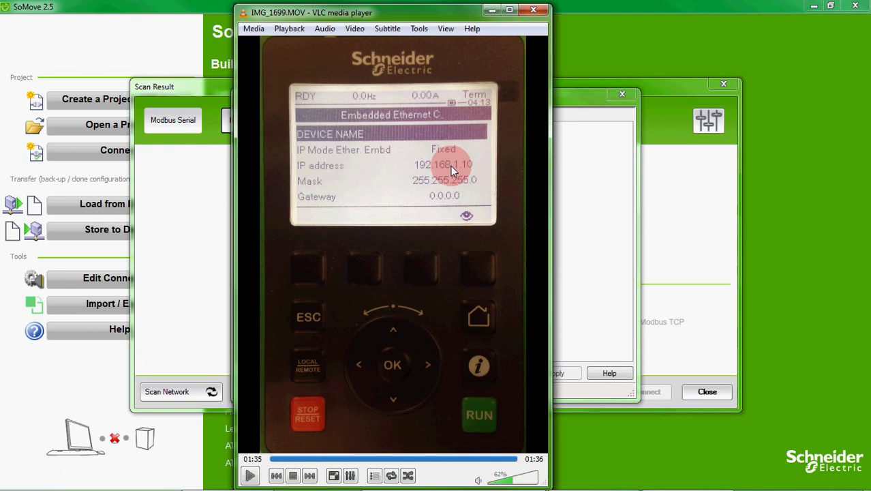
{"action": "left_click", "coordinate": [492, 10]}
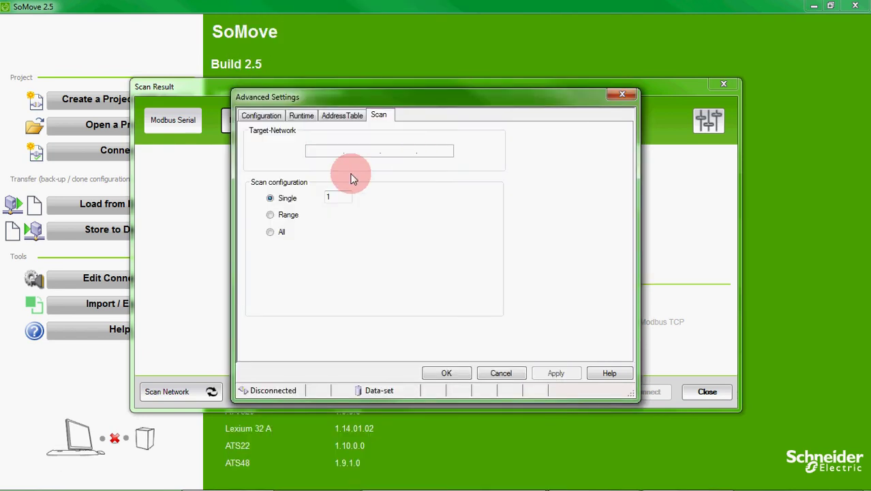
{"action": "type", "text": "192 . "}
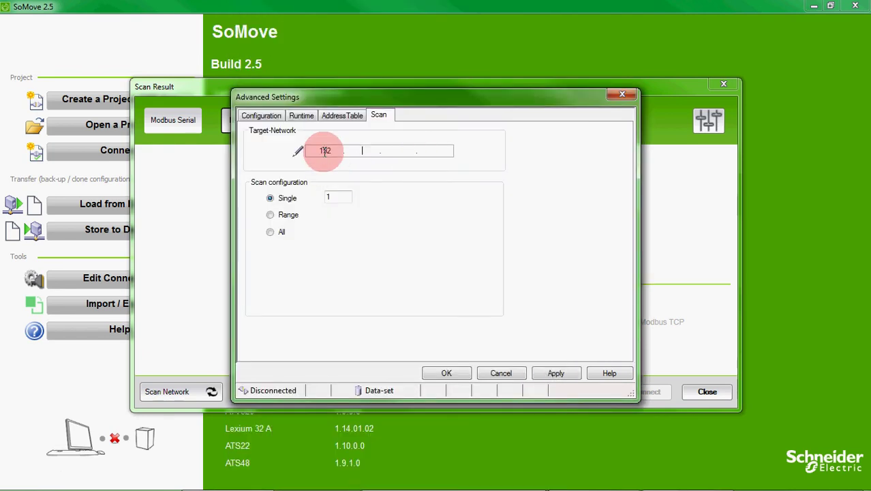
{"action": "type", "text": "168 . 1 . 10"}
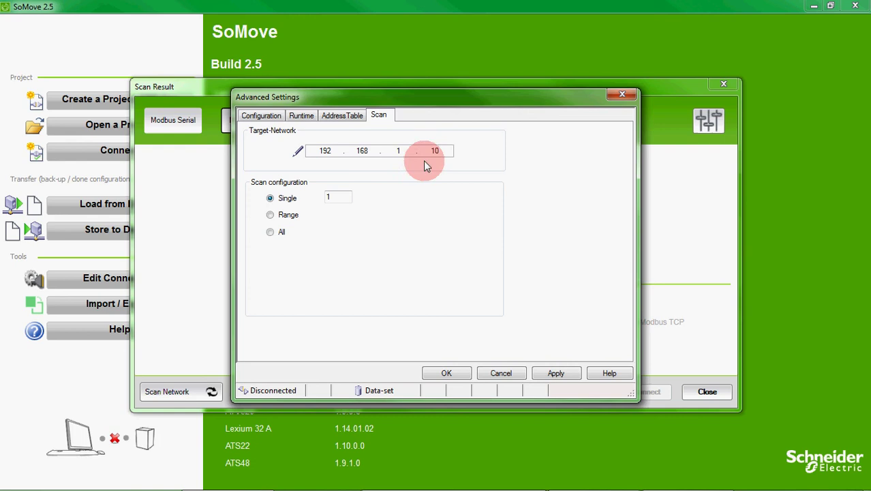
- Change the scan address value to 0 and apply the Modbus TCP scan settings
{"action": "double_click", "coordinate": [437, 151]}
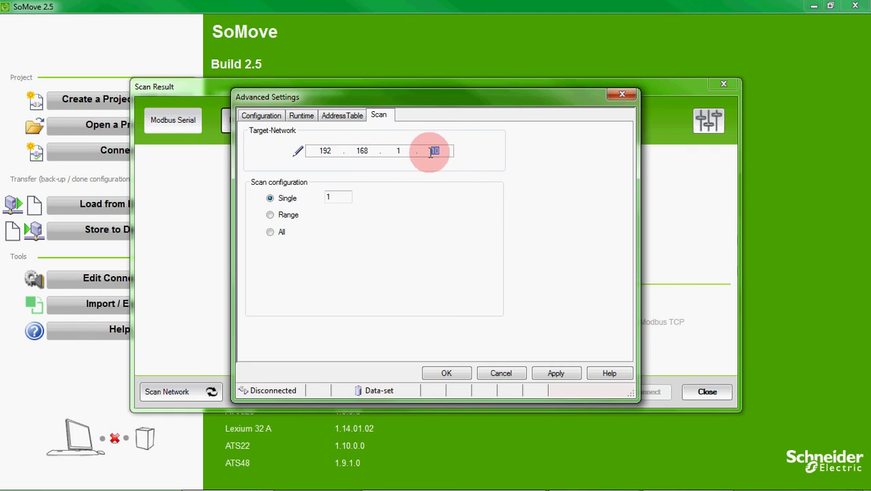
{"action": "left_click", "coordinate": [330, 197]}
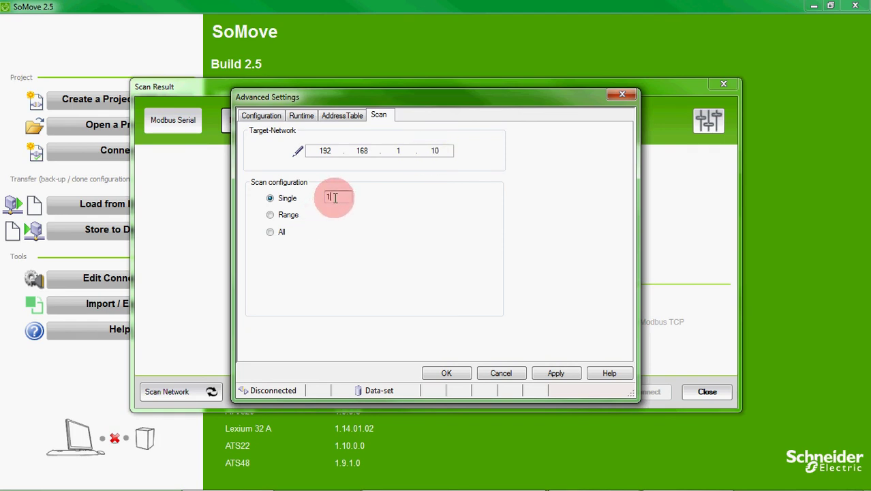
{"action": "type", "text": "0"}
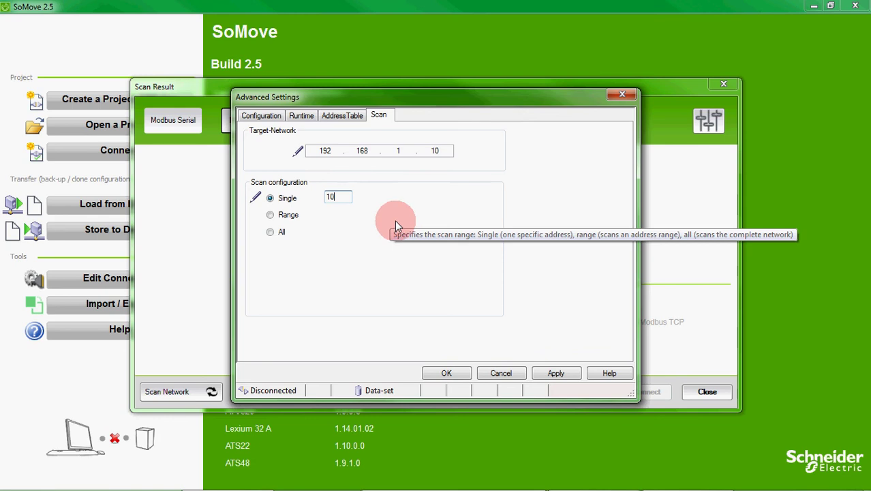
{"action": "left_click", "coordinate": [556, 373]}
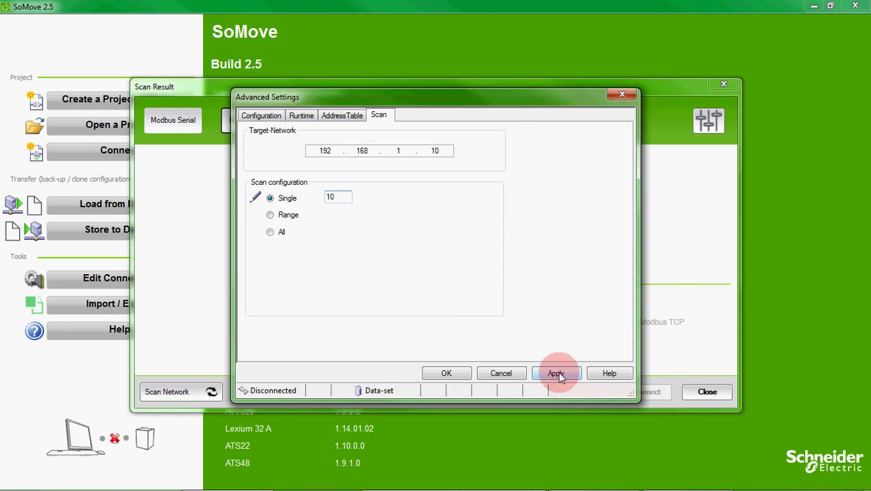
{"action": "left_click", "coordinate": [446, 373]}
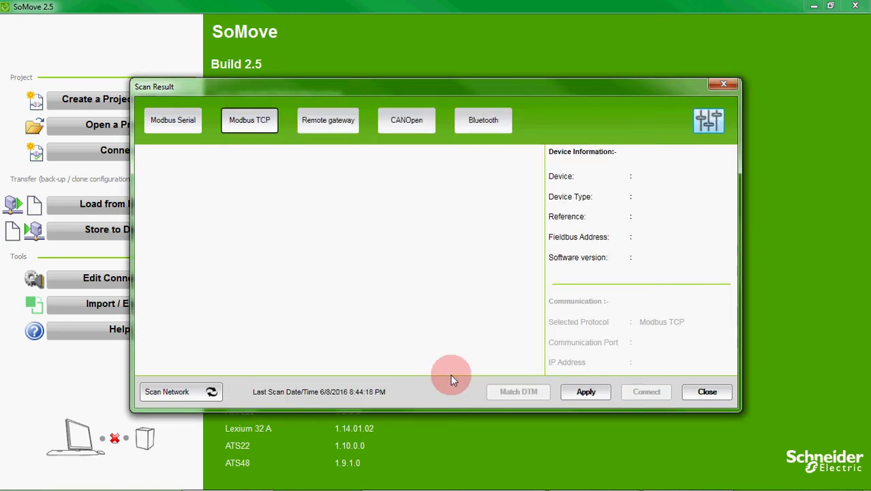
- Scan the network and connect to the found ATV6xx drive at 192.168.1.10
{"action": "left_click", "coordinate": [212, 391]}
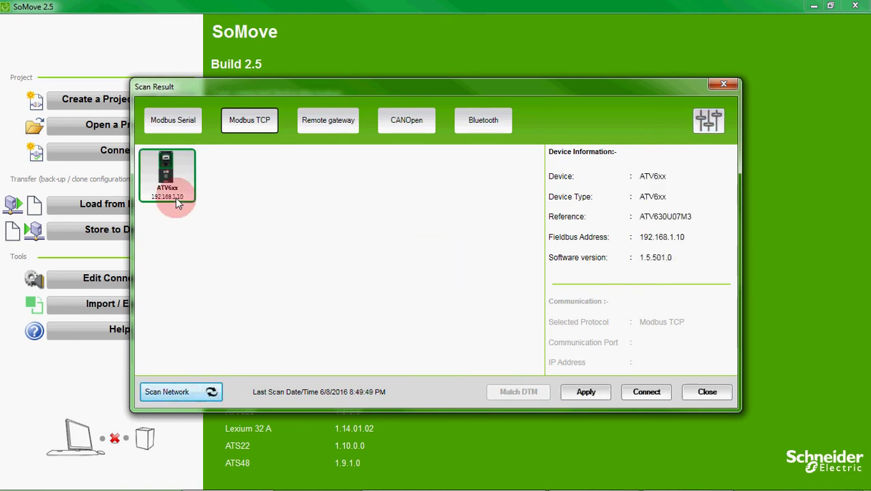
{"action": "mouse_move", "coordinate": [178, 193]}
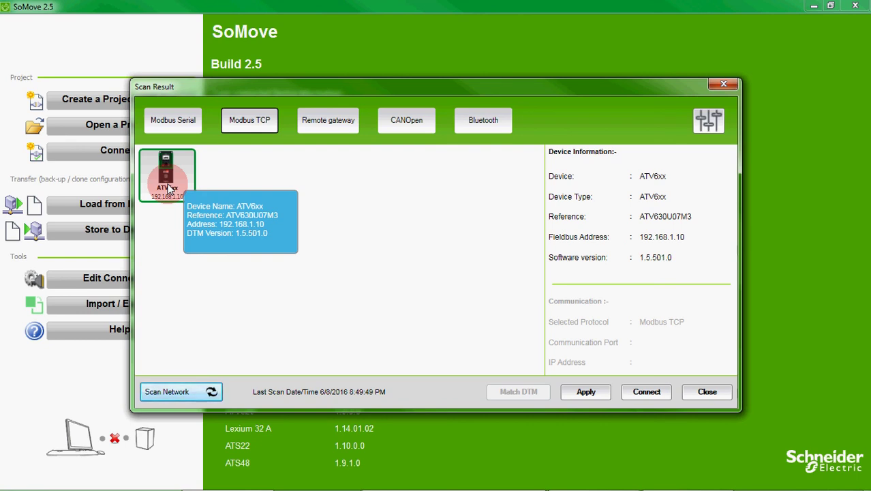
{"action": "double_click", "coordinate": [167, 178]}
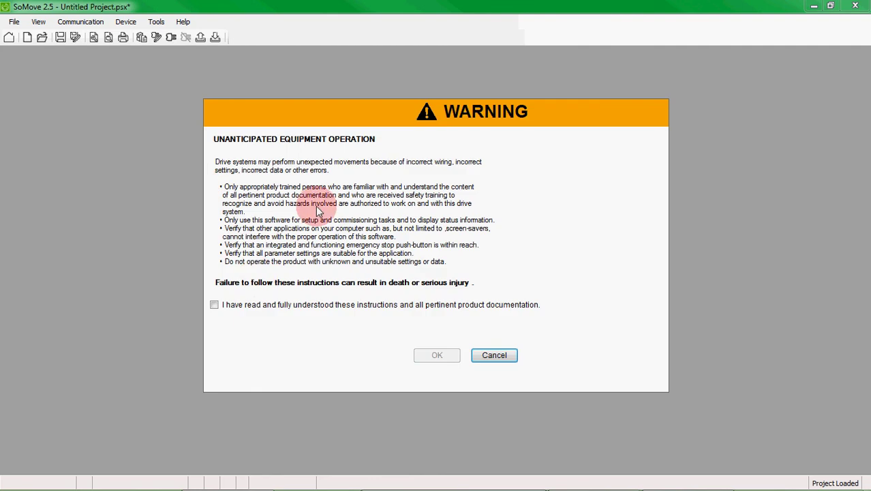
- Acknowledge the safety warning, load from the ATV630U07M3 drive, and view its Simply Start parameters
{"action": "left_click", "coordinate": [214, 306]}
{"action": "left_click", "coordinate": [437, 355]}
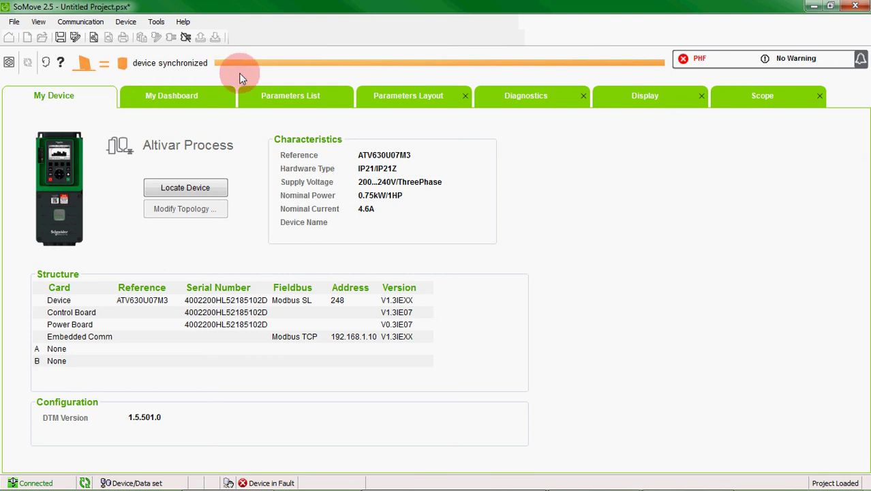
{"action": "left_click", "coordinate": [286, 94]}
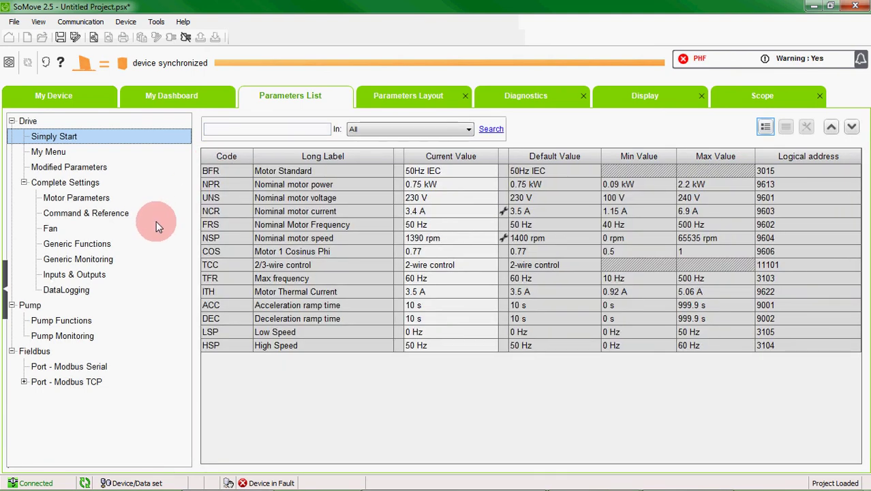
- Disconnect from the drive to work offline
{"action": "left_click", "coordinate": [187, 38]}
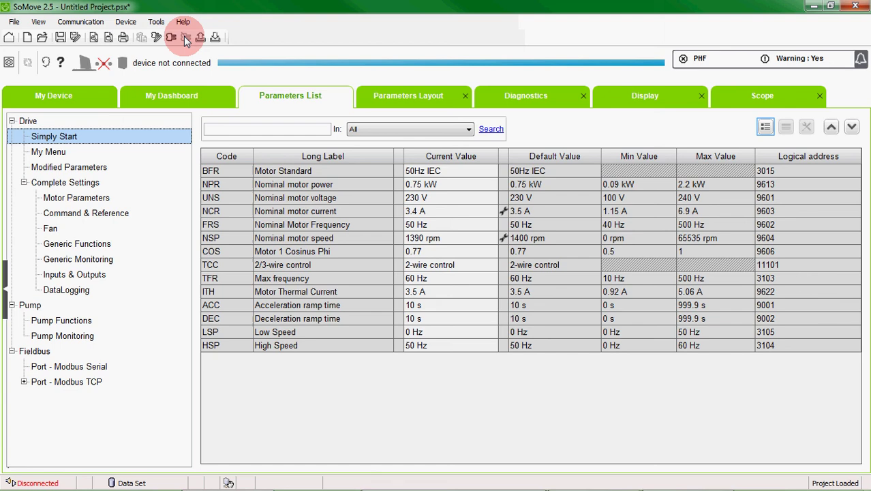
{"action": "left_click", "coordinate": [14, 22]}
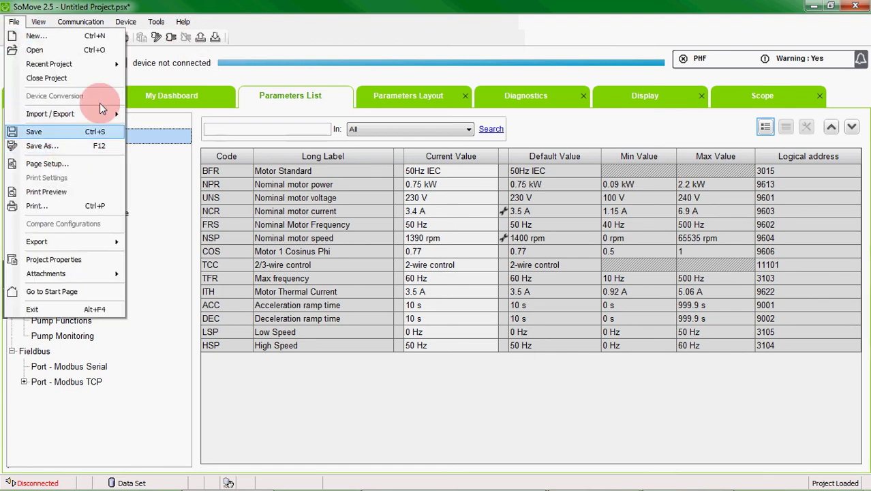
{"action": "left_click", "coordinate": [298, 33]}
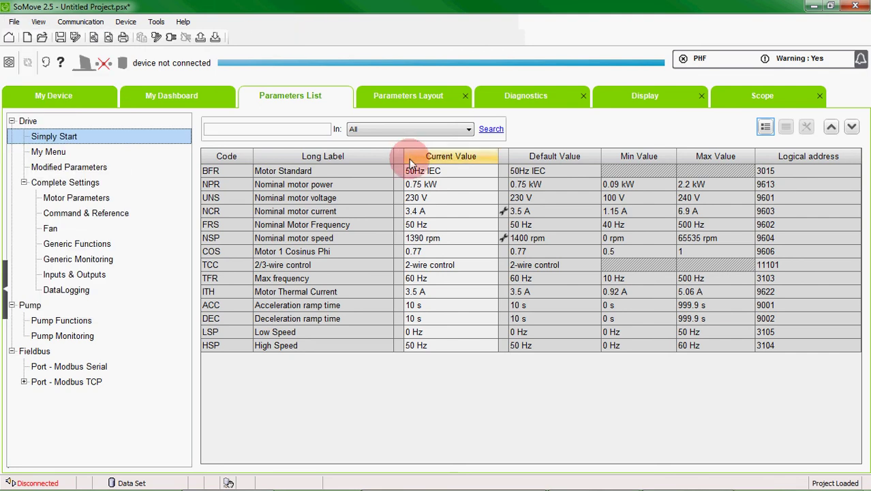
- Raise the Nominal motor speed (NSP) from 1390 to 1400 rpm
{"action": "left_click", "coordinate": [488, 240]}
{"action": "left_click", "coordinate": [493, 235]}
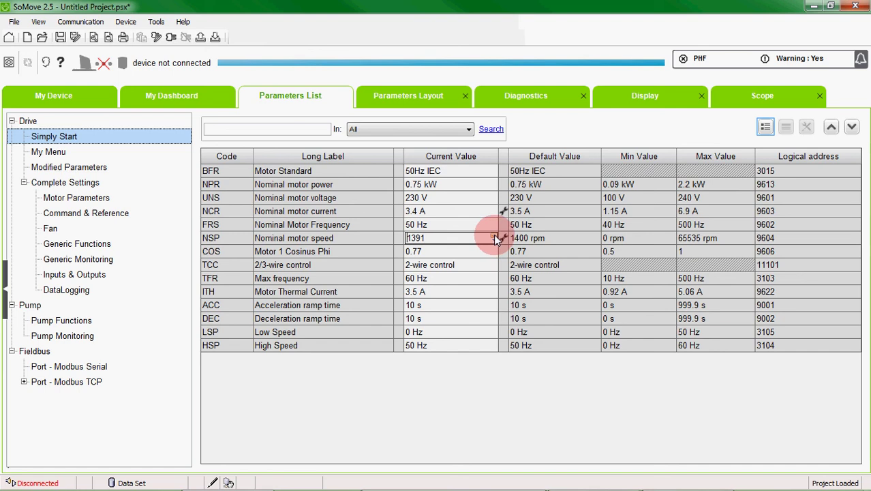
{"action": "left_click", "coordinate": [494, 234]}
{"action": "left_click", "coordinate": [493, 234]}
{"action": "left_click", "coordinate": [494, 234]}
{"action": "left_click", "coordinate": [493, 235]}
{"action": "left_click", "coordinate": [494, 234]}
{"action": "left_click", "coordinate": [493, 235]}
{"action": "left_click", "coordinate": [493, 235]}
{"action": "left_click", "coordinate": [494, 234]}
{"action": "left_click", "coordinate": [494, 234]}
{"action": "key", "text": "Return"}
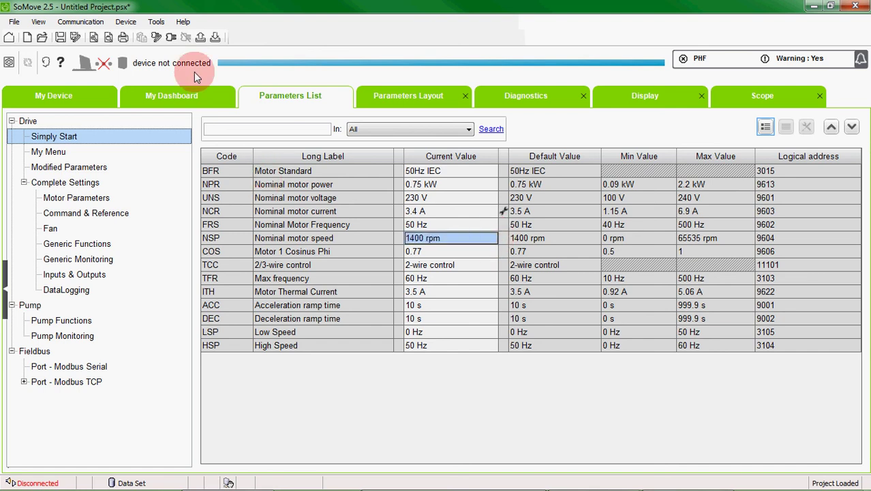
- Store the offline change to the drive, reconnect, and confirm the success message
{"action": "left_click", "coordinate": [170, 38]}
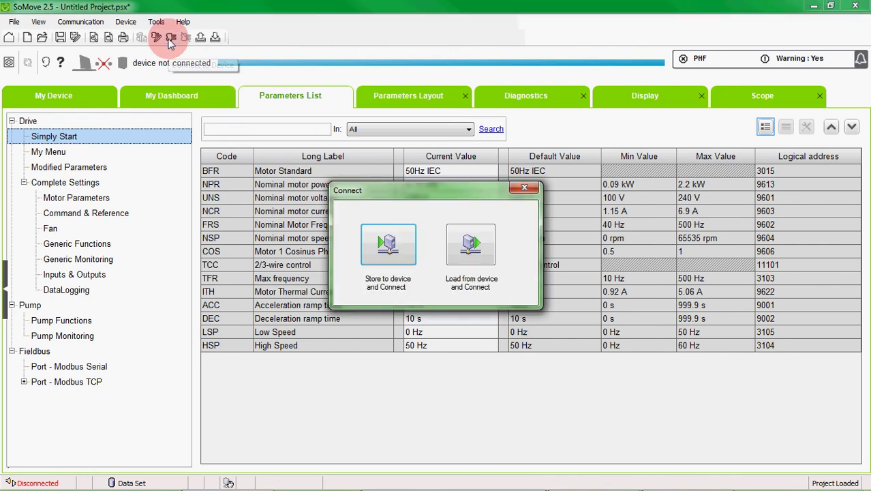
{"action": "left_click", "coordinate": [386, 241]}
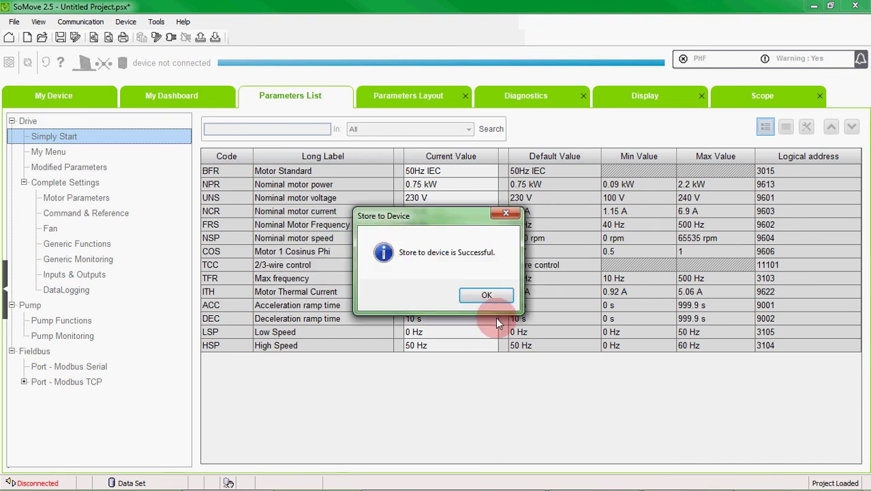
{"action": "left_click", "coordinate": [487, 295]}
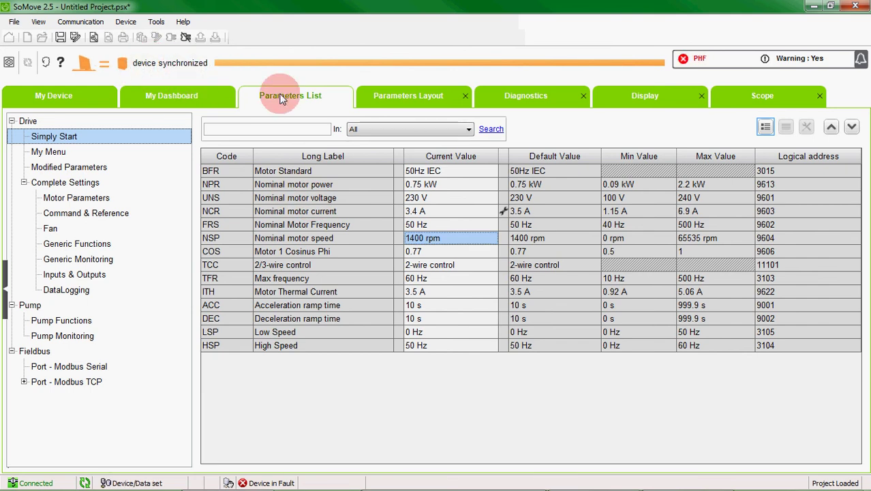
- Check the stored Nominal motor speed, review the PID diagram in Parameters Layout, then show the Scope page
{"action": "left_click", "coordinate": [419, 240]}
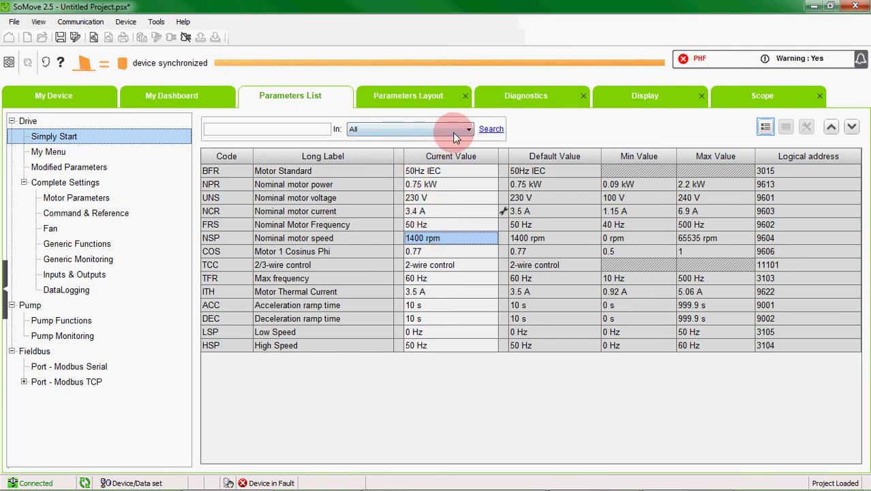
{"action": "left_click", "coordinate": [415, 96]}
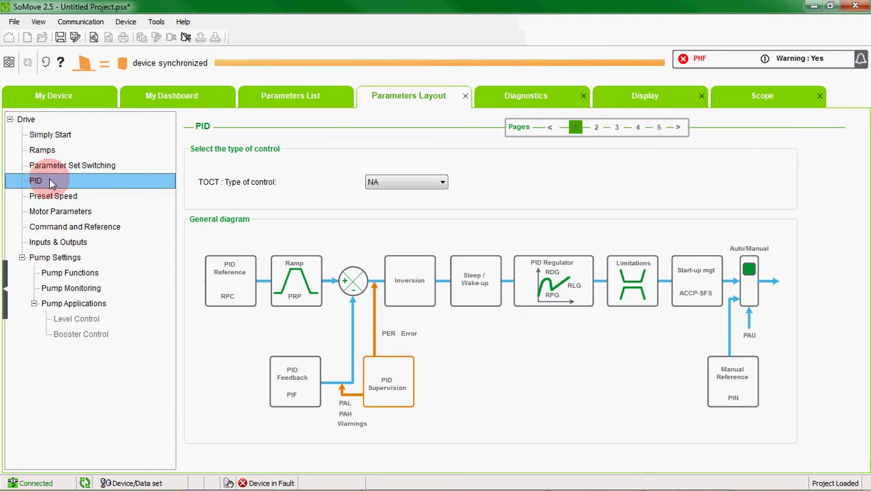
{"action": "left_click", "coordinate": [760, 97]}
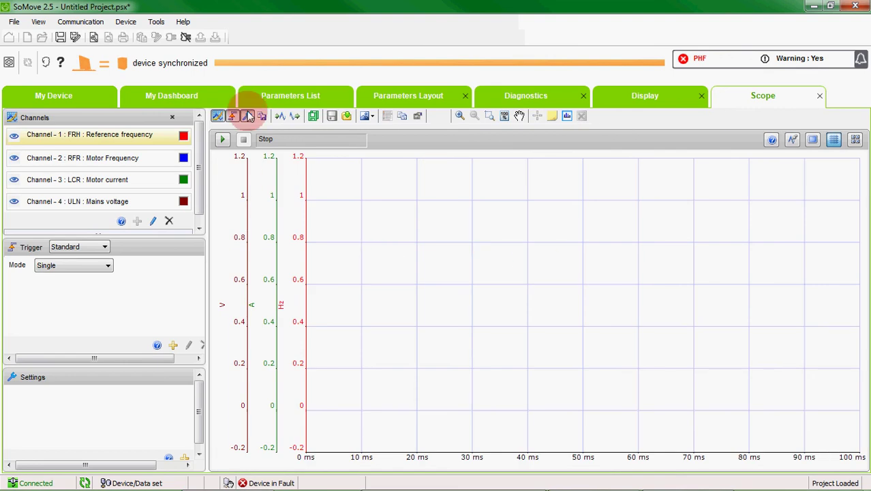
- Disconnect from the Altivar drive and close the project without saving its changes
{"action": "left_click", "coordinate": [186, 37]}
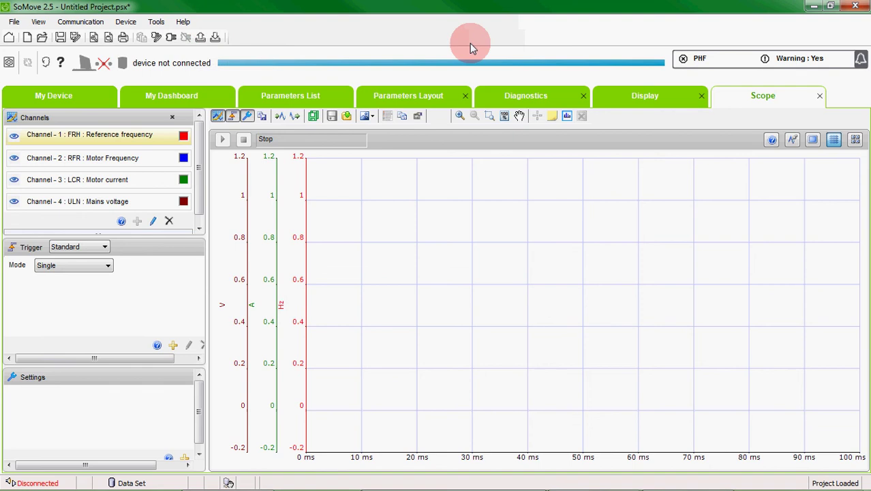
{"action": "left_click", "coordinate": [855, 6]}
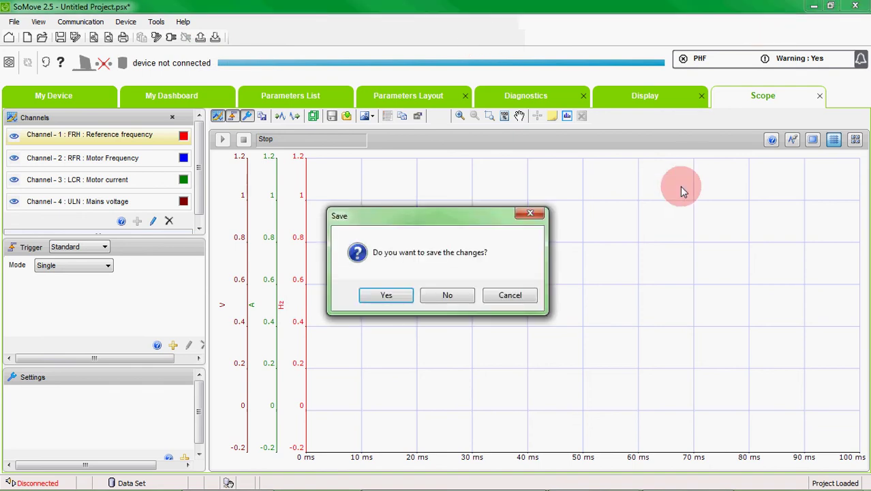
{"action": "left_click", "coordinate": [462, 297]}
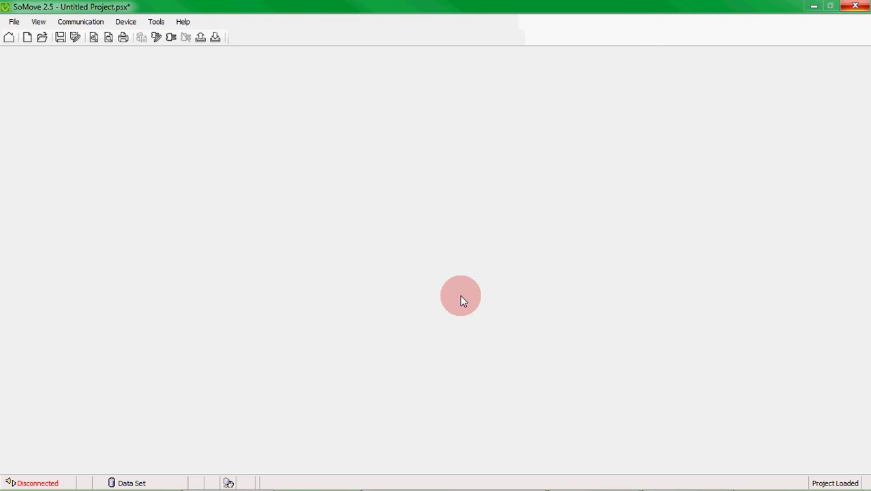
{"action": "mouse_move", "coordinate": [7, 483]}
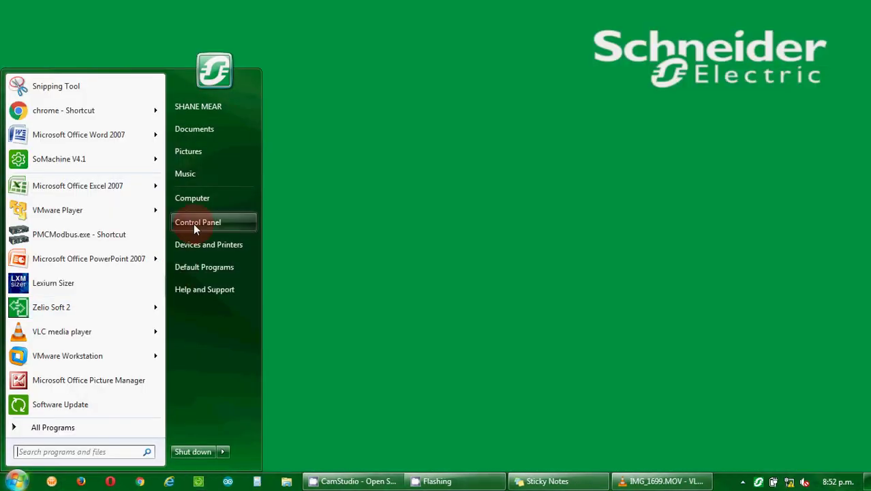
- Through Network and Sharing Center, set Local Area Connection 2's IPv4 to obtain its IP address automatically
{"action": "left_click", "coordinate": [194, 222]}
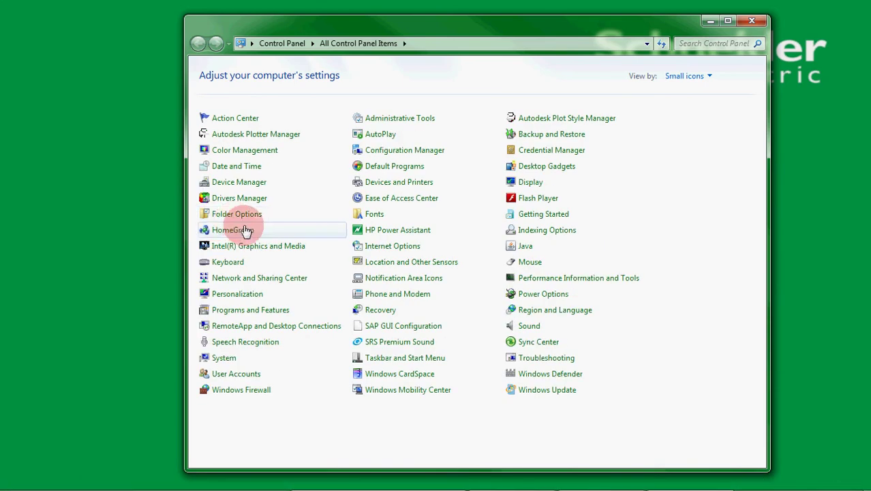
{"action": "left_click", "coordinate": [247, 279]}
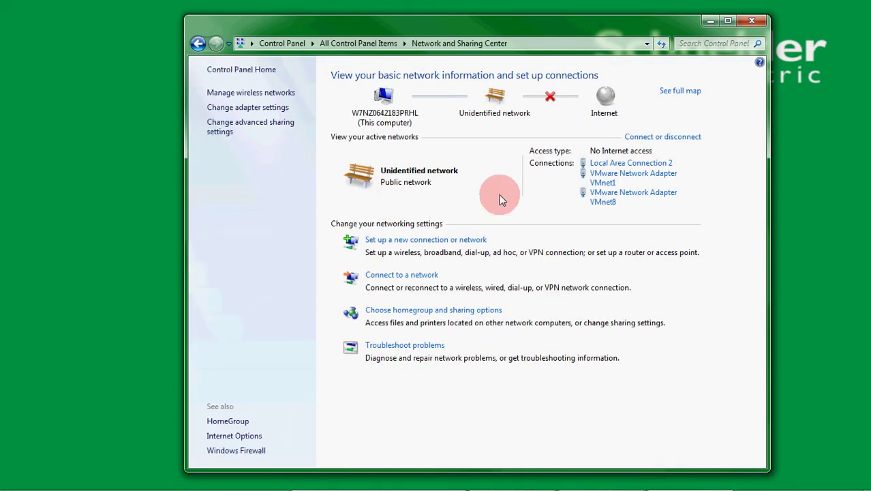
{"action": "left_click", "coordinate": [606, 165]}
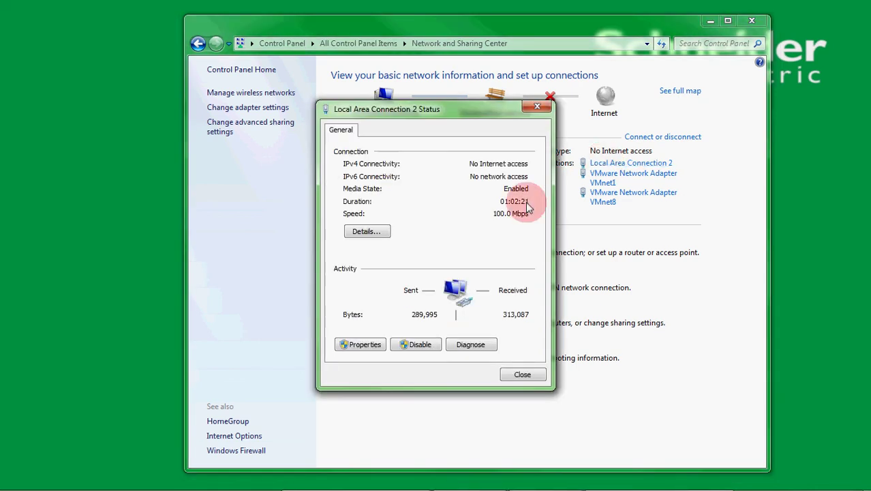
{"action": "left_click", "coordinate": [361, 345]}
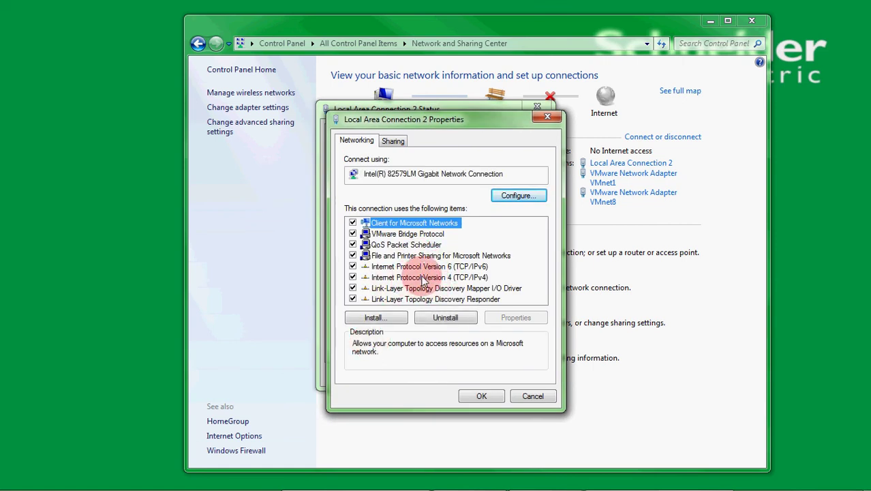
{"action": "double_click", "coordinate": [423, 277]}
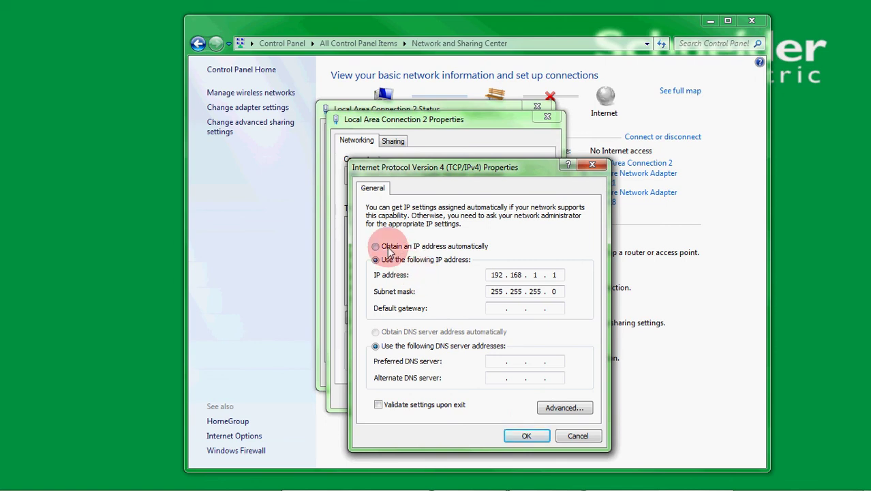
{"action": "left_click", "coordinate": [387, 248]}
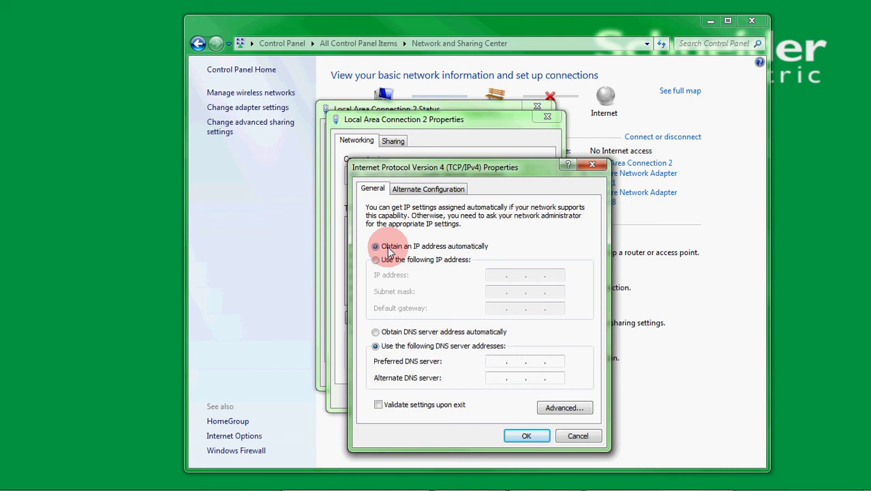
{"action": "left_click", "coordinate": [528, 434]}
{"action": "left_click", "coordinate": [488, 396]}
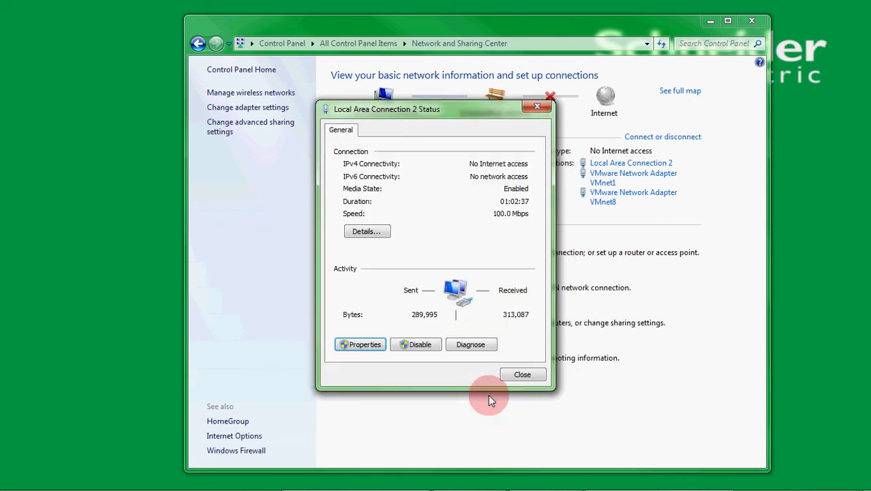
{"action": "left_click", "coordinate": [522, 374]}
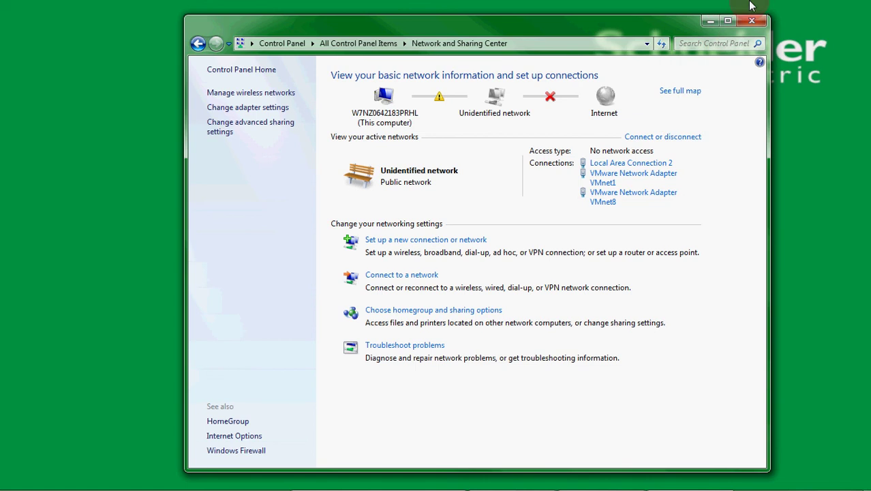